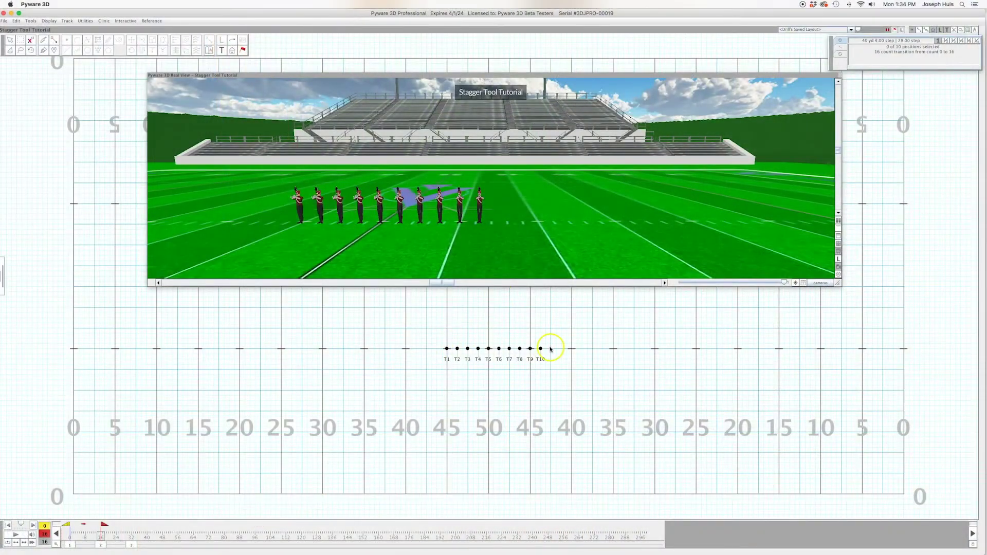
Move all ten performers onto a new straight line about 18 steps long, one grid square in front of the hash, ending at the 40 yard line.
click(11, 47)
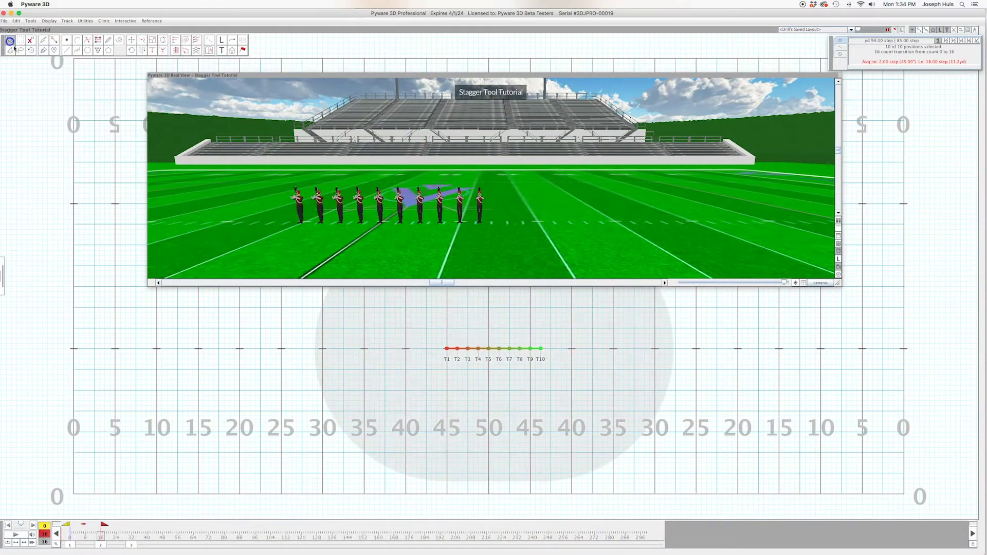
click(516, 312)
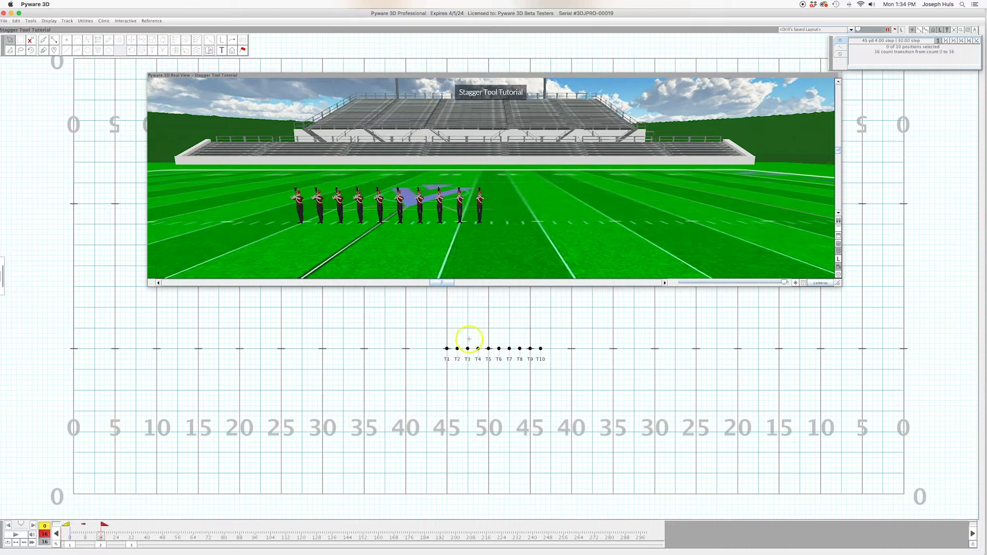
drag(469, 341, 511, 353)
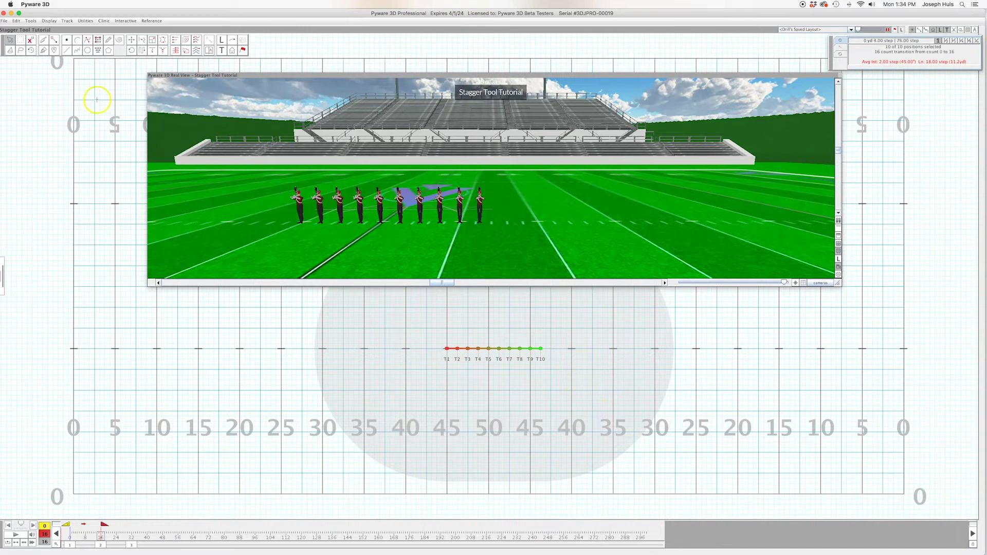
click(66, 50)
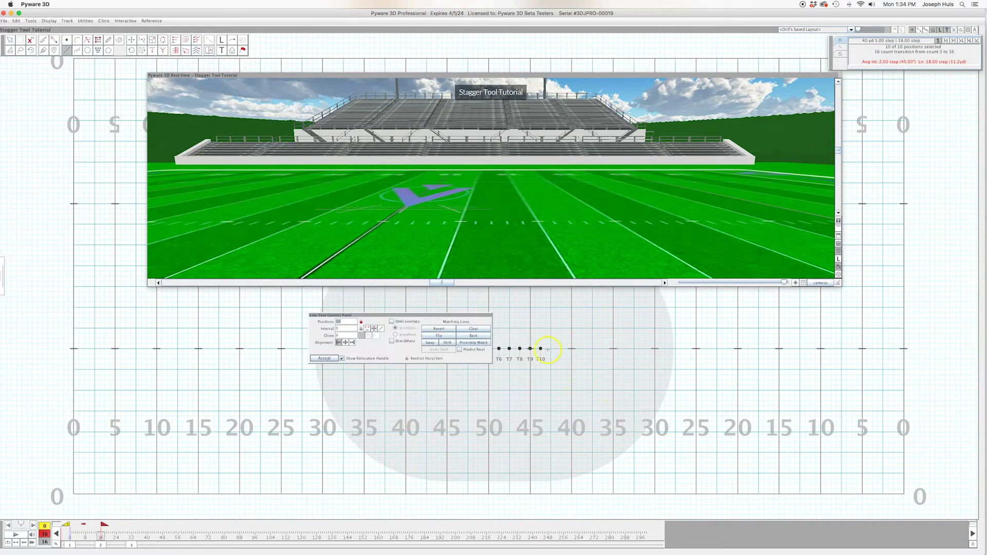
drag(493, 324, 391, 337)
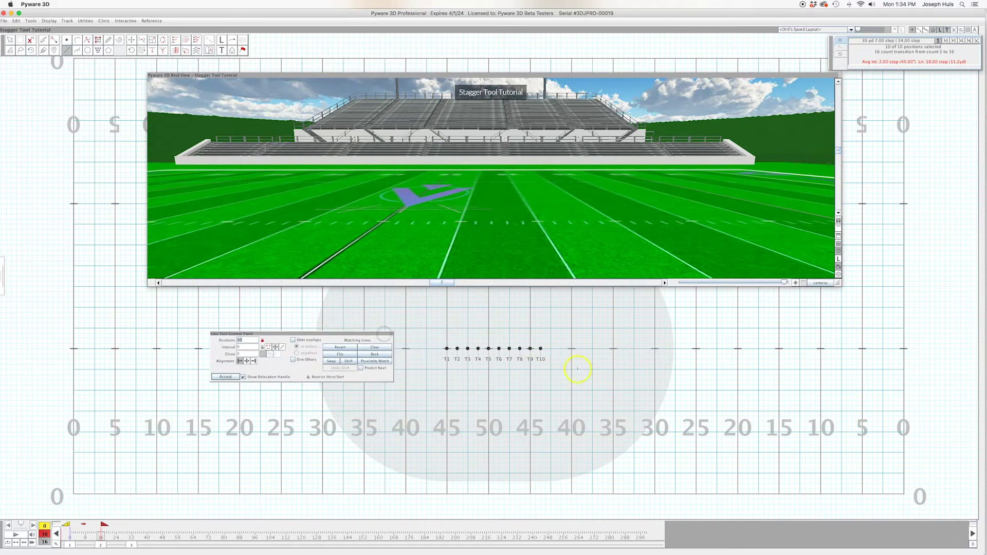
mouse_move(572, 369)
mouse_down()
mouse_move(458, 367)
mouse_move(477, 370)
mouse_up()
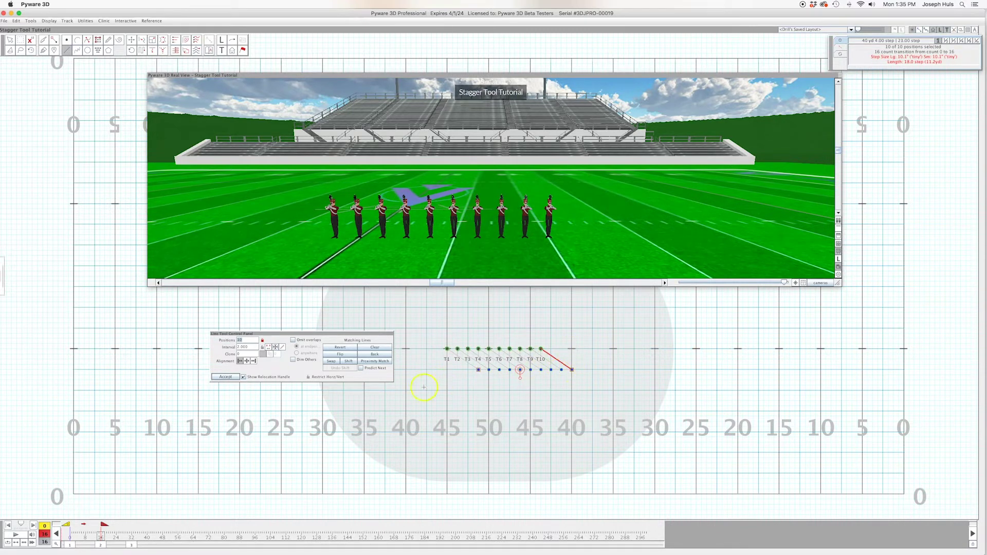
click(226, 377)
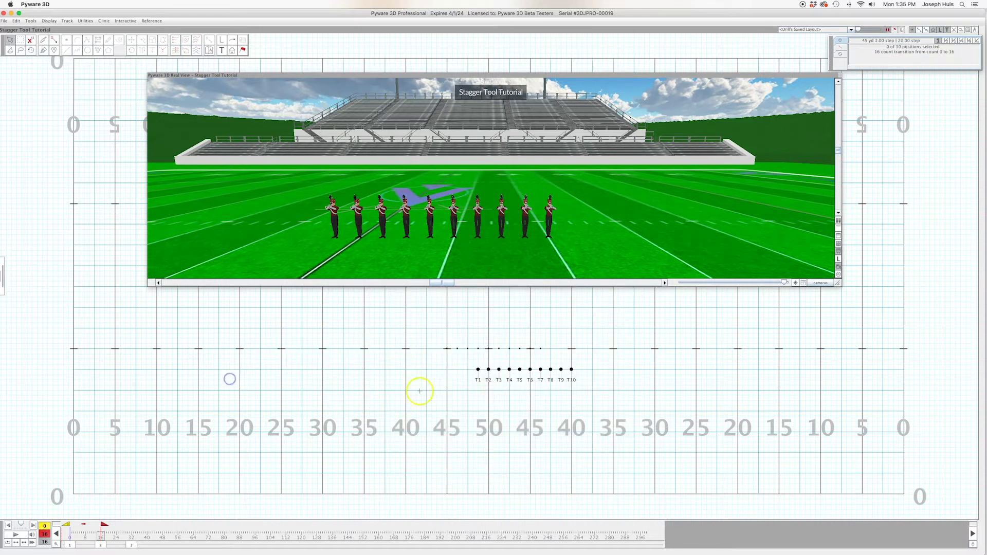
Apply the Stagger tool to all ten performers with a step off of 1 step and play the transition.
click(518, 359)
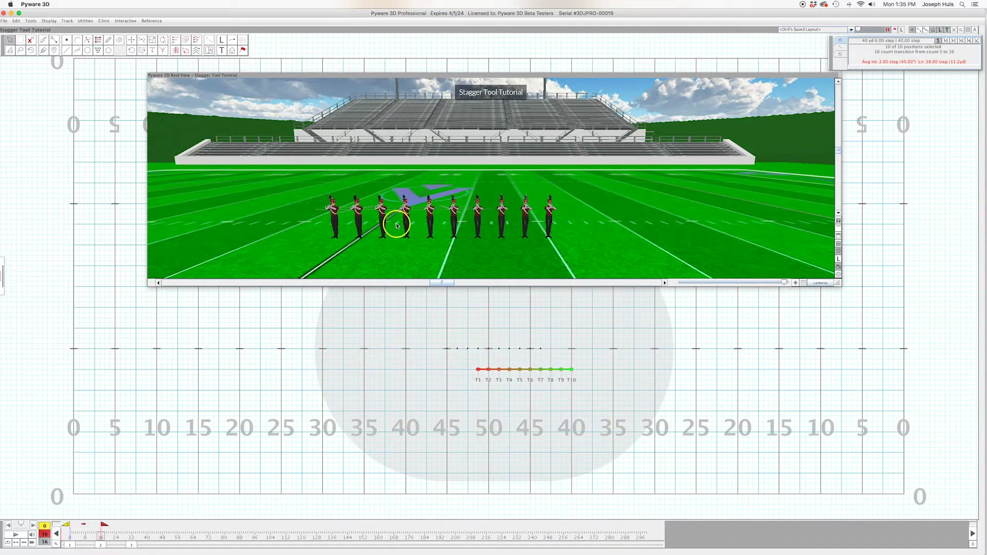
click(164, 51)
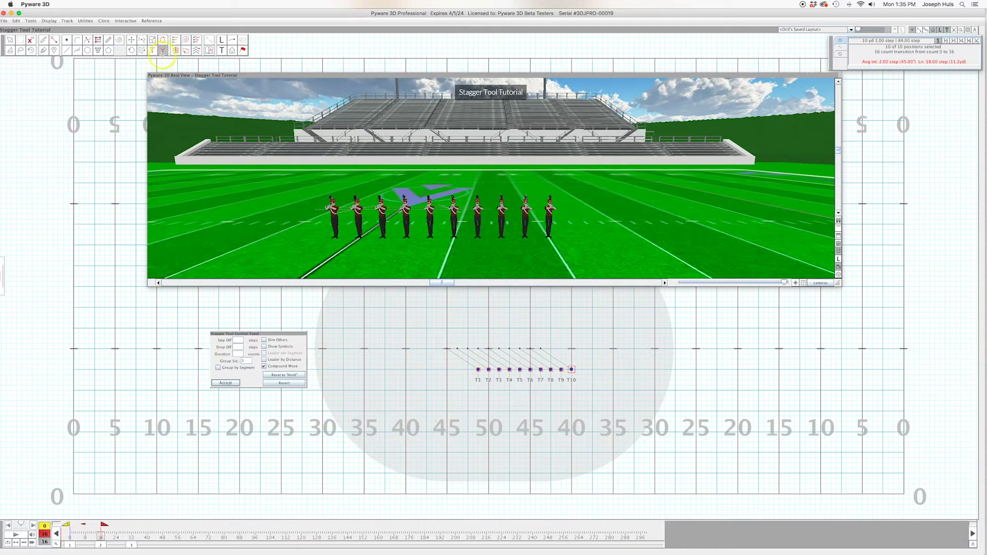
drag(284, 333, 385, 312)
click(339, 318)
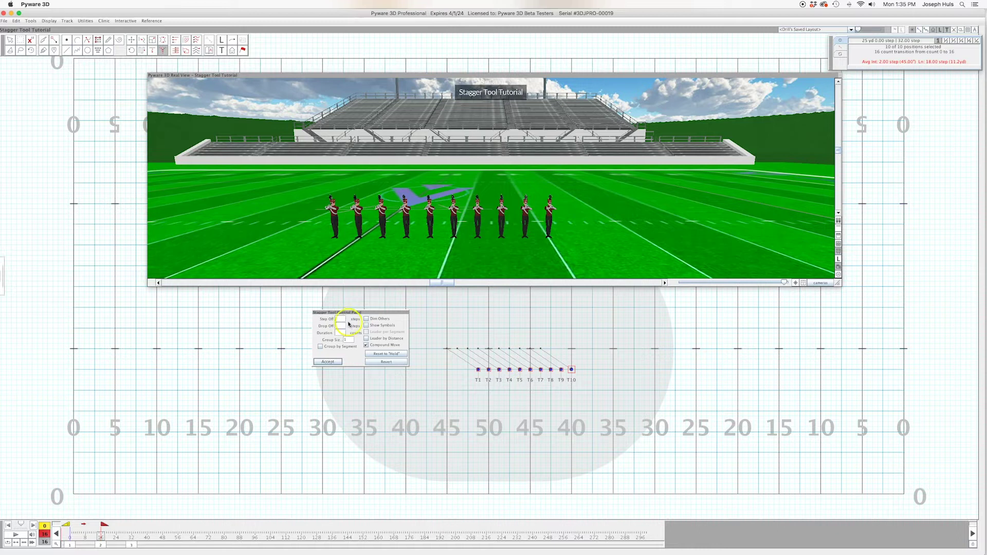
click(349, 325)
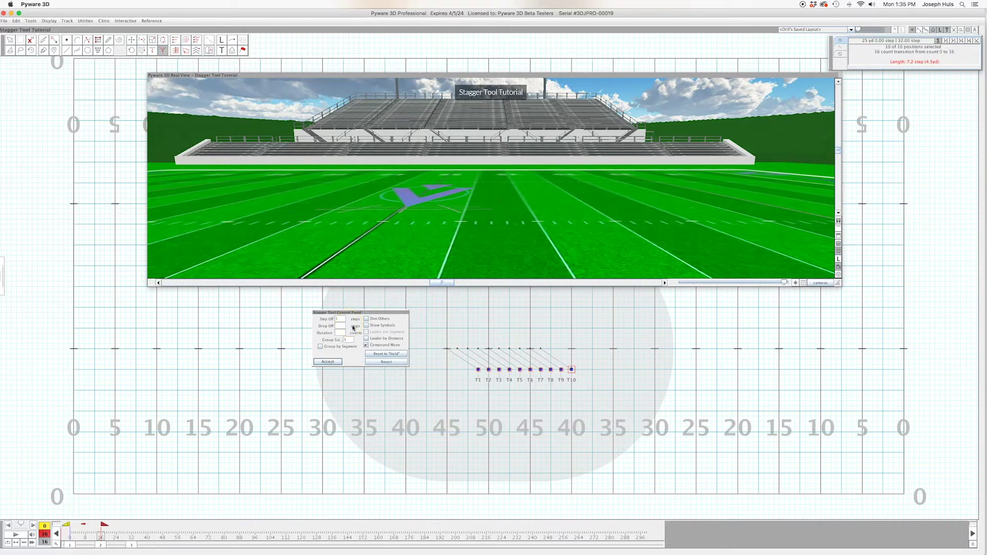
click(316, 327)
click(341, 326)
text(1)
click(335, 363)
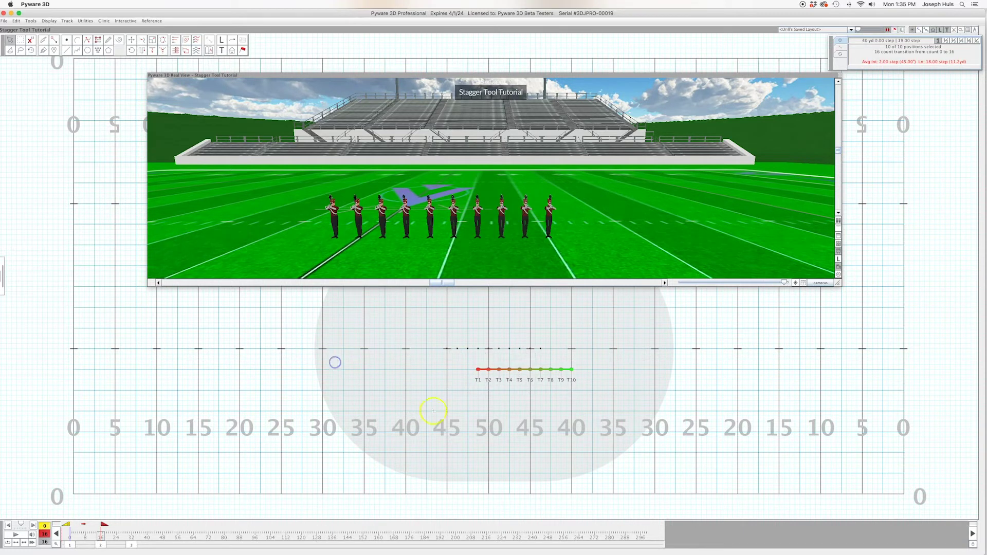
click(14, 534)
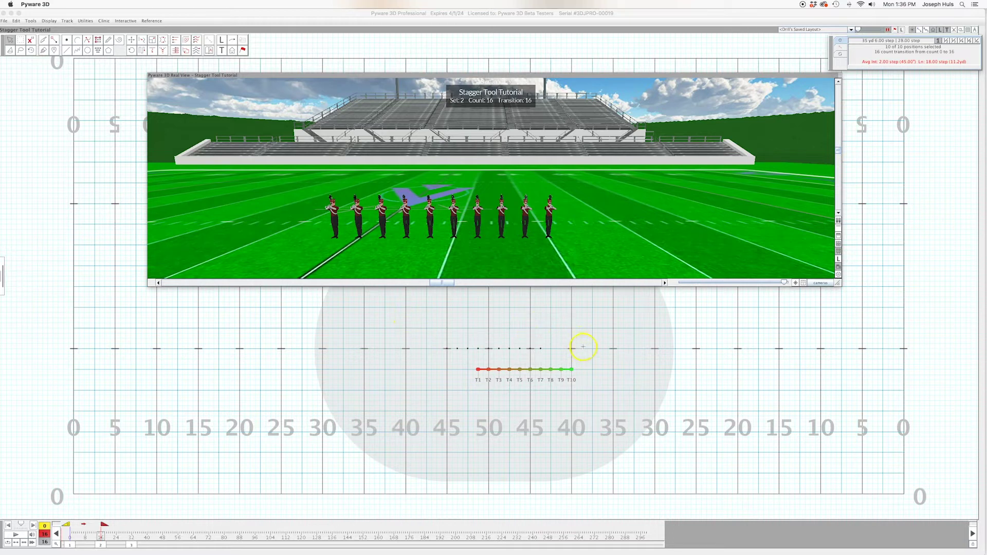
Restagger all ten performers with a group size of 2 and a step off of 1 step, and play the transition.
click(162, 50)
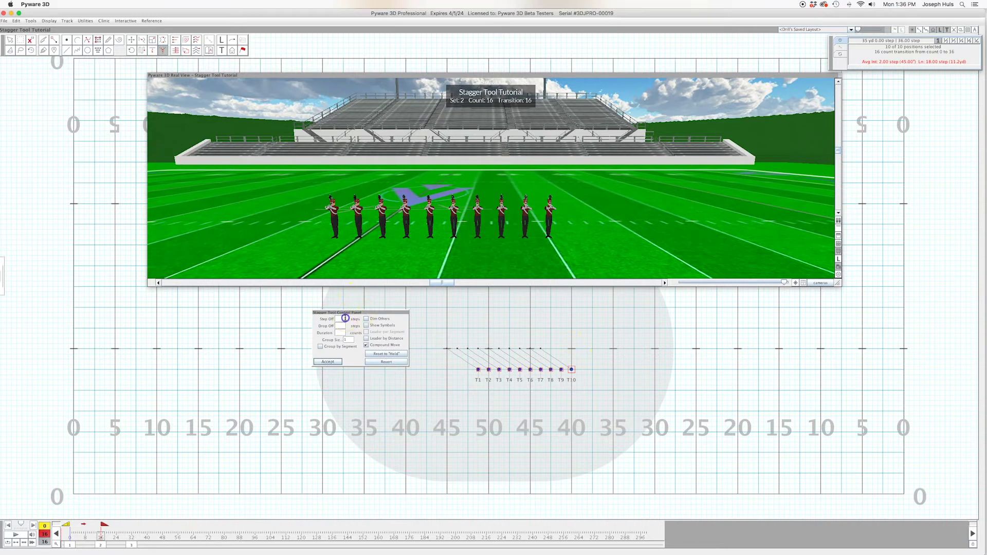
click(351, 338)
click(366, 344)
text(2)
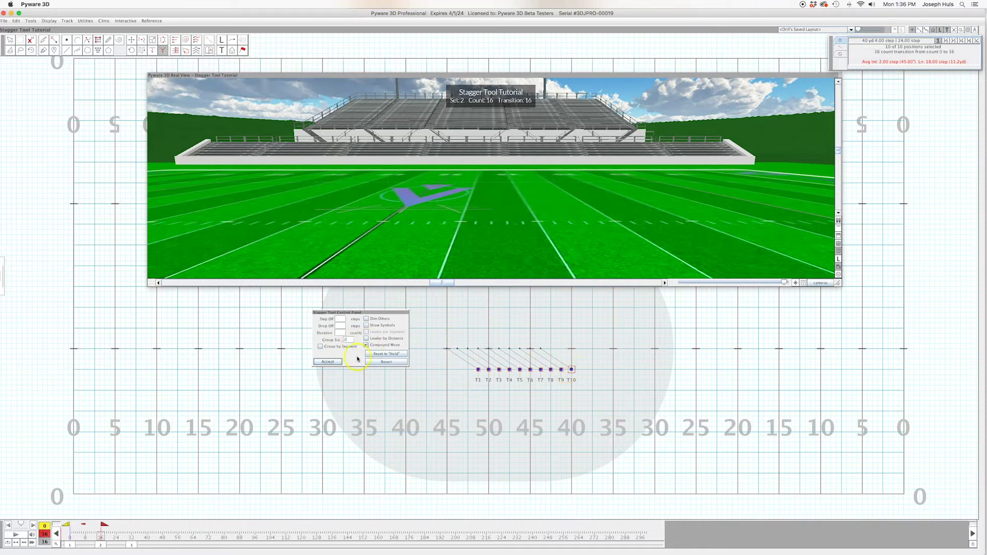
click(341, 319)
text(1)
click(331, 362)
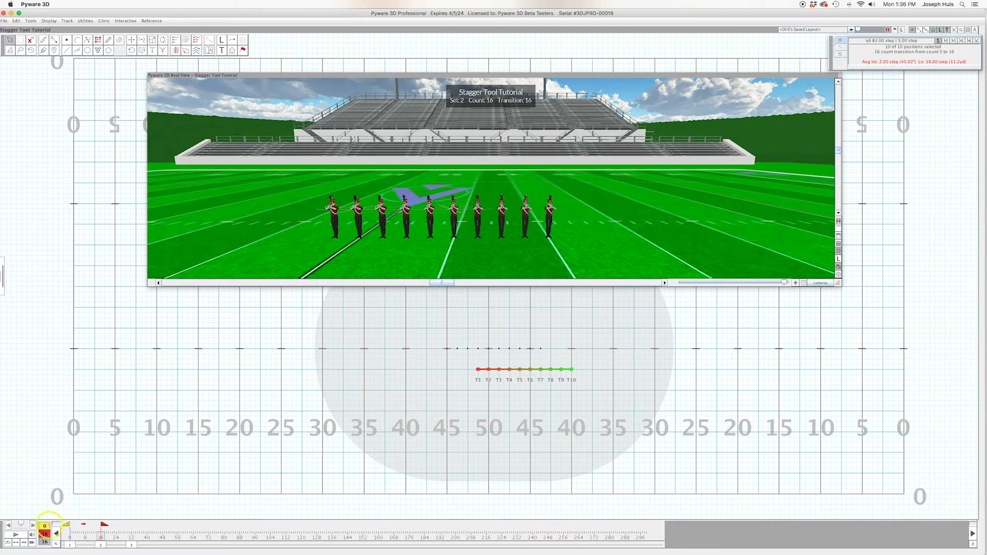
click(6, 536)
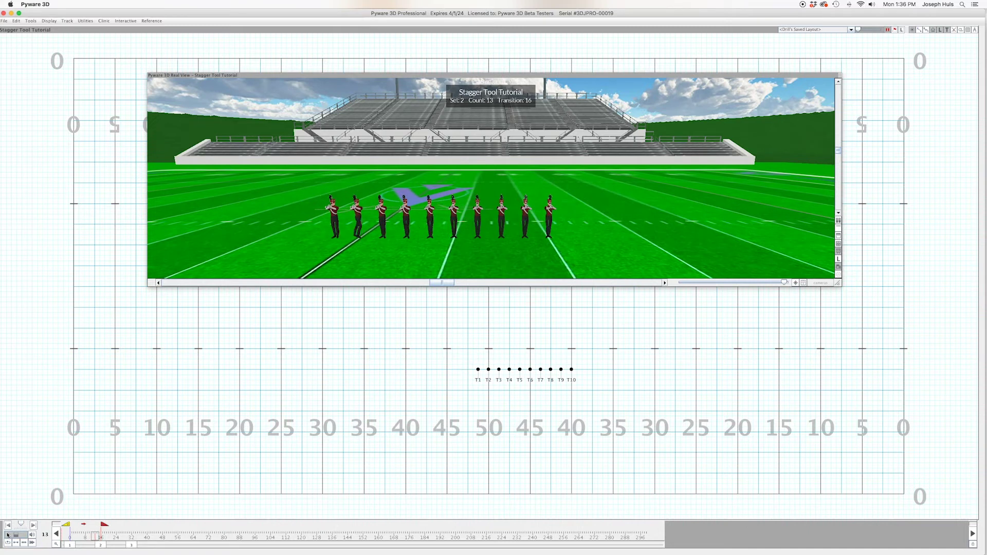
click(556, 407)
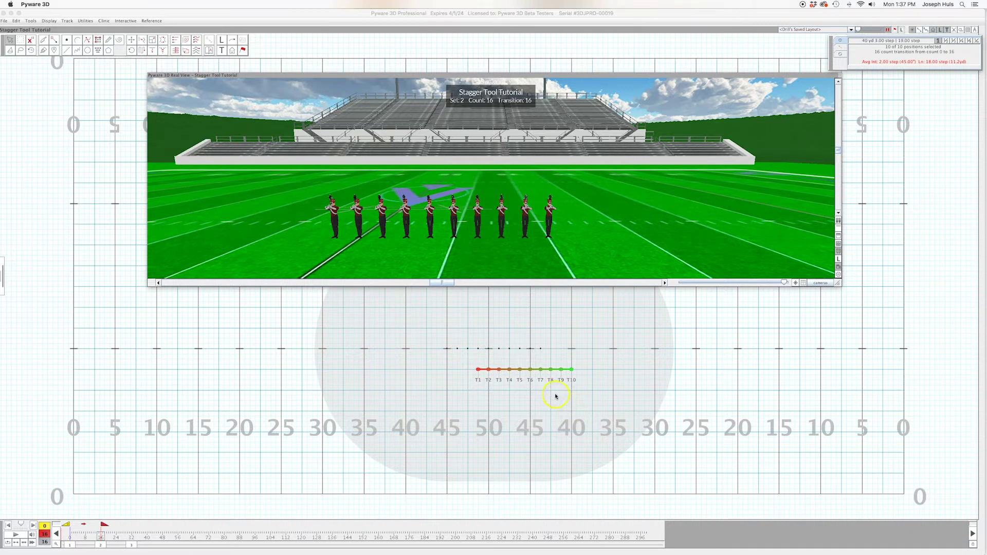
Delete the count 0 to 16 transition of the ten performers while keeping the performers themselves.
click(15, 21)
click(22, 52)
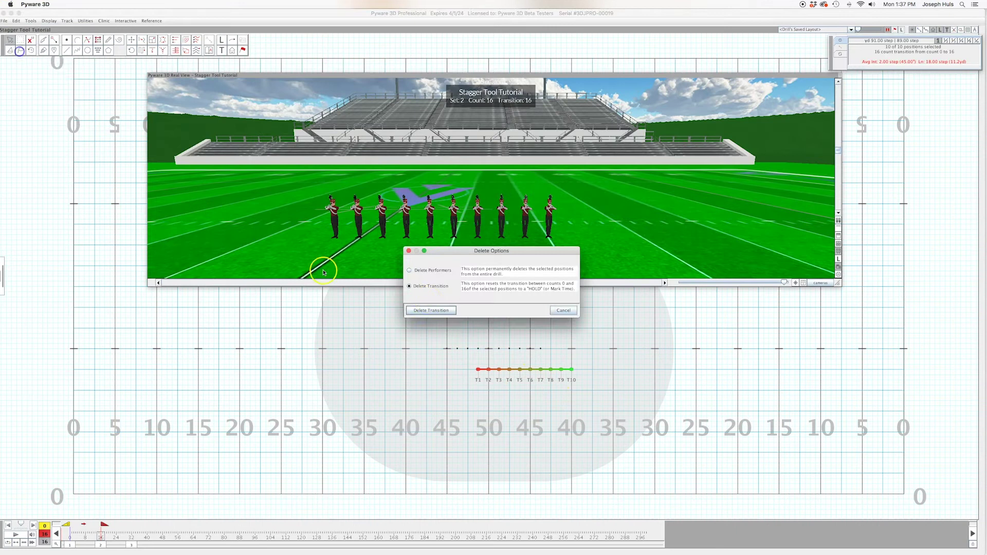
click(434, 311)
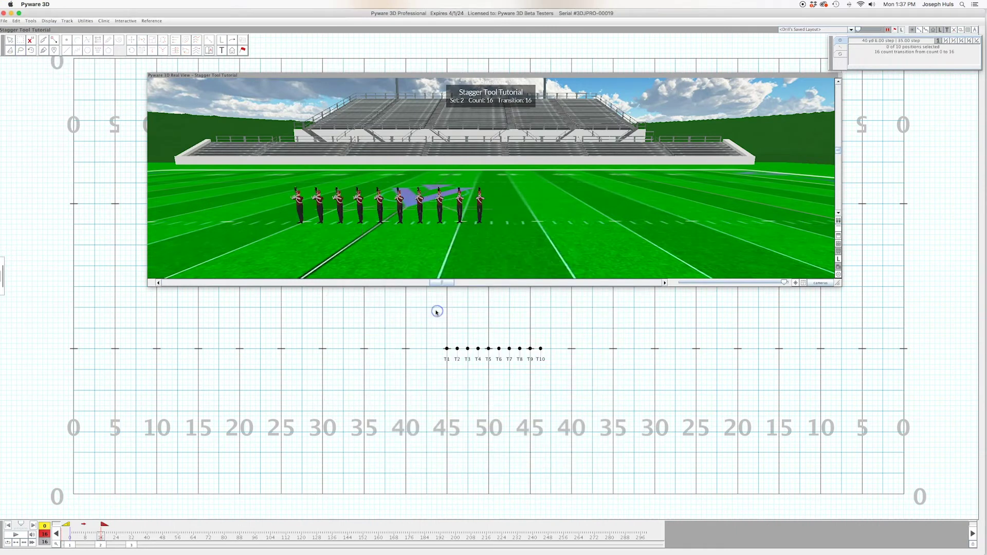
Use the Point tool to place all ten performers in five pairs between the 40 and 50 yard lines, one row on the hash and one in front.
click(11, 40)
click(66, 40)
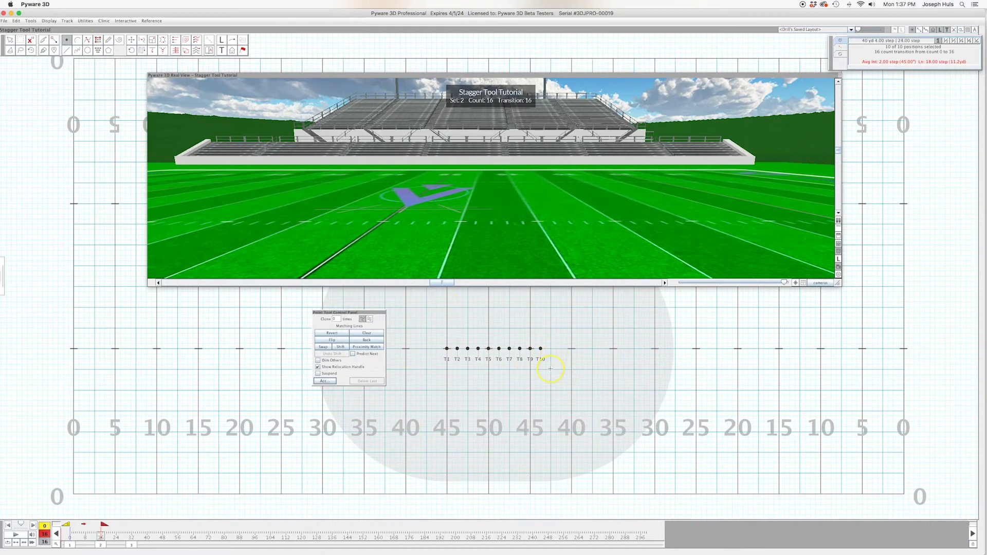
click(572, 369)
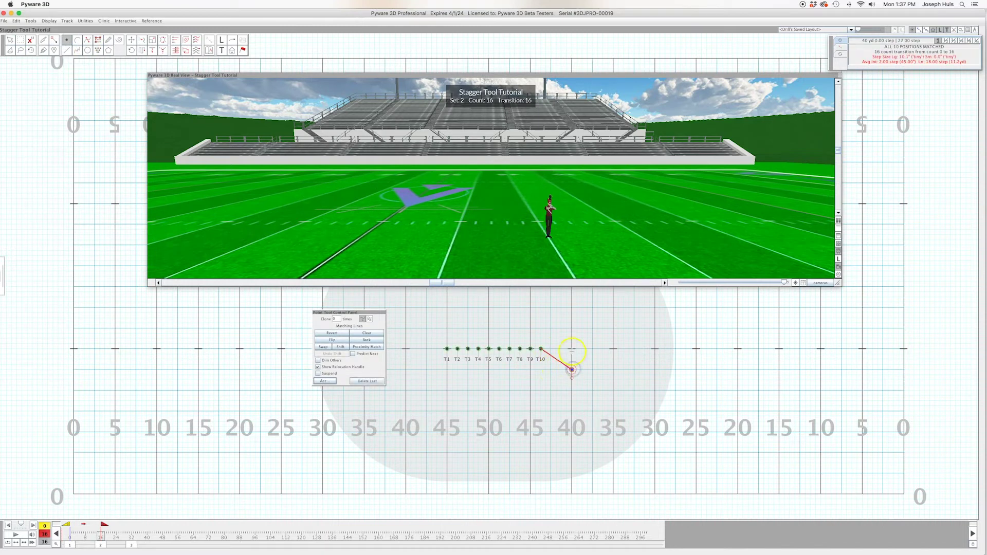
click(572, 349)
click(551, 369)
click(551, 349)
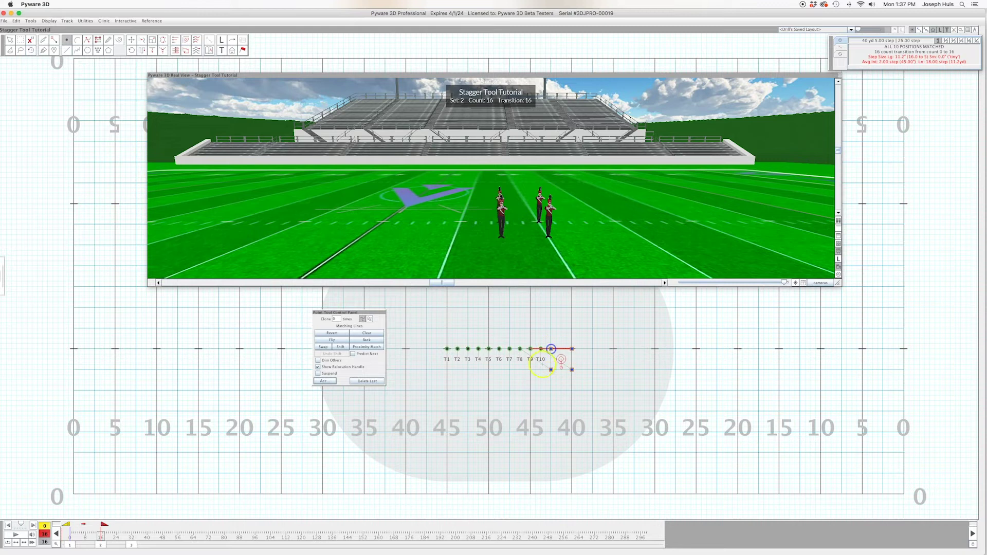
click(530, 369)
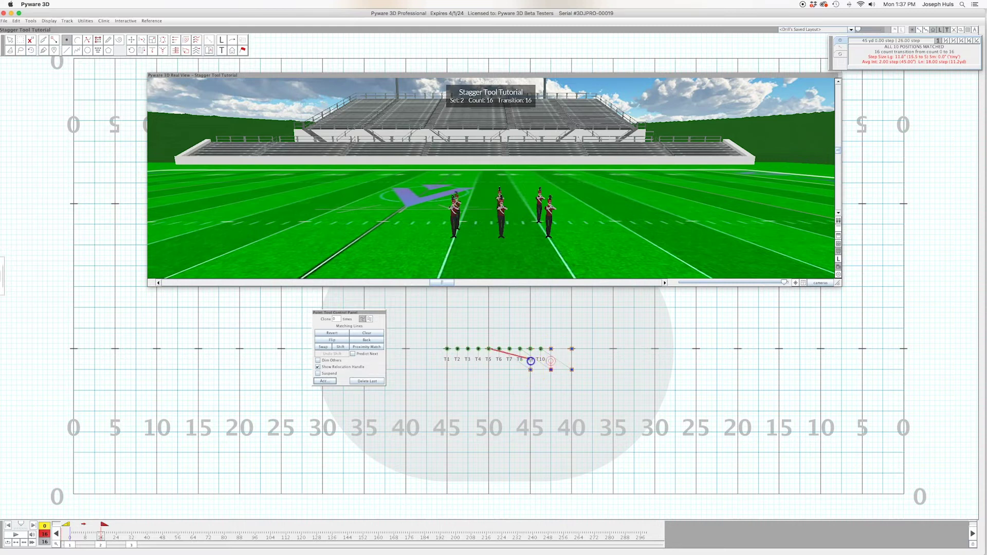
click(531, 348)
click(510, 369)
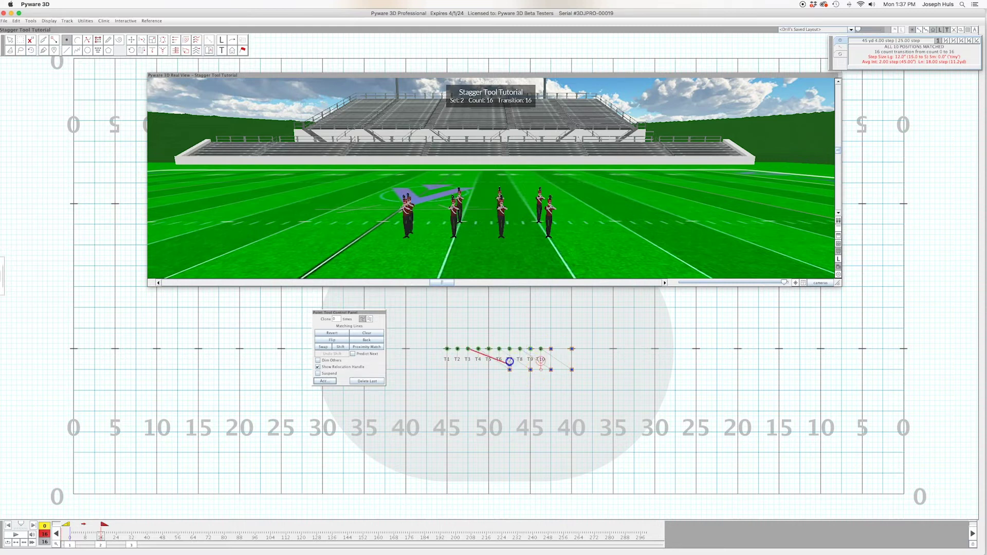
click(509, 346)
click(488, 369)
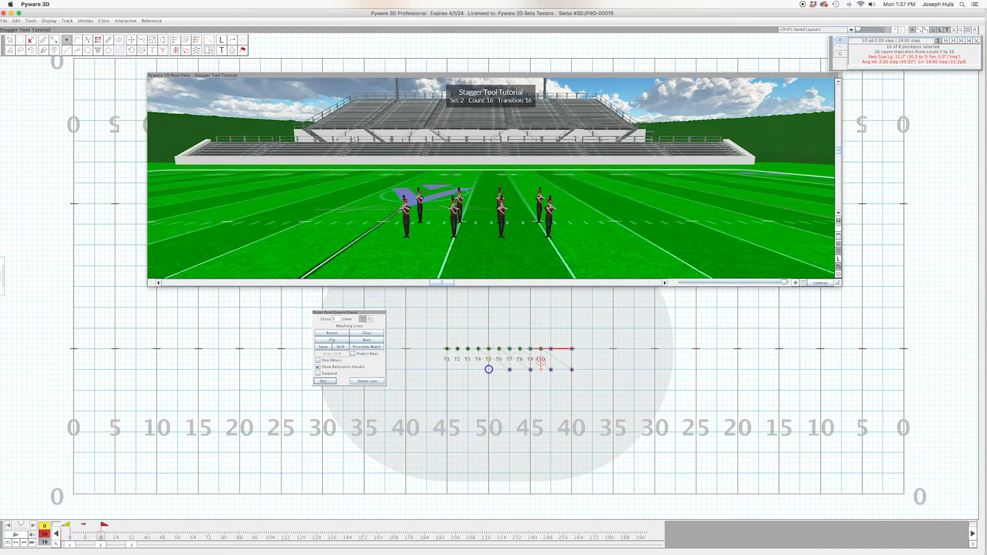
click(489, 351)
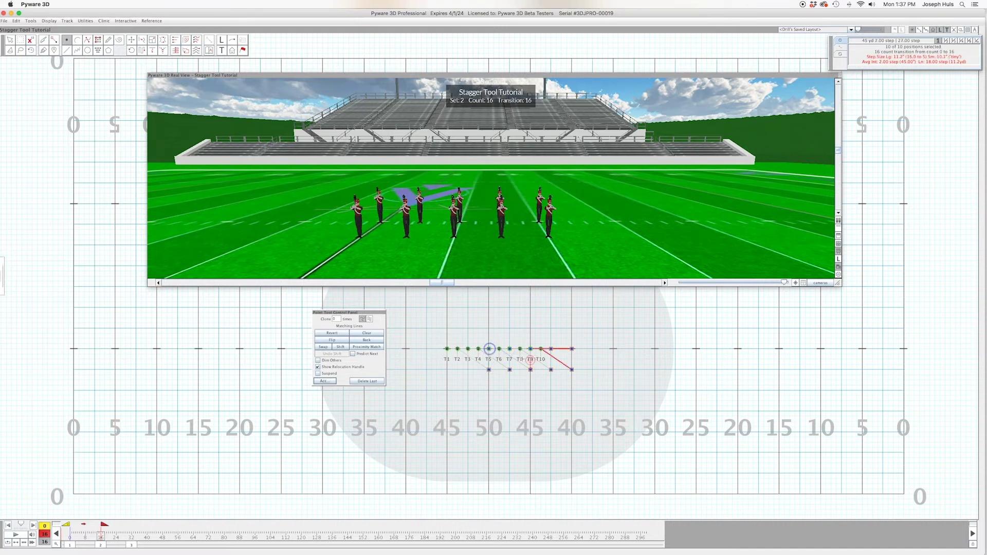
click(554, 364)
click(325, 381)
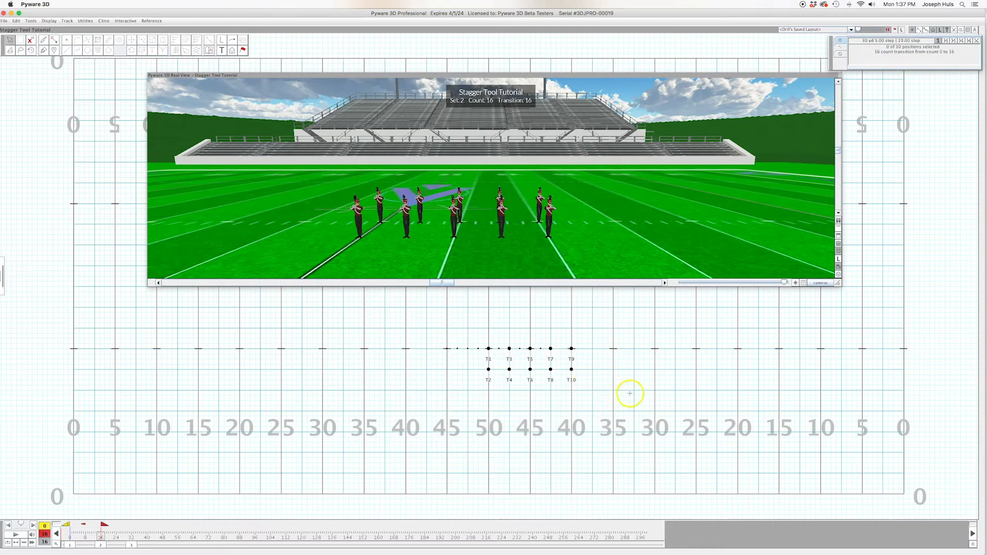
Stagger the two-row block with a group size of 2, a step off of 1 step and a duration of 8 counts.
mouse_move(529, 358)
mouse_down()
mouse_move(521, 337)
mouse_move(532, 356)
mouse_up()
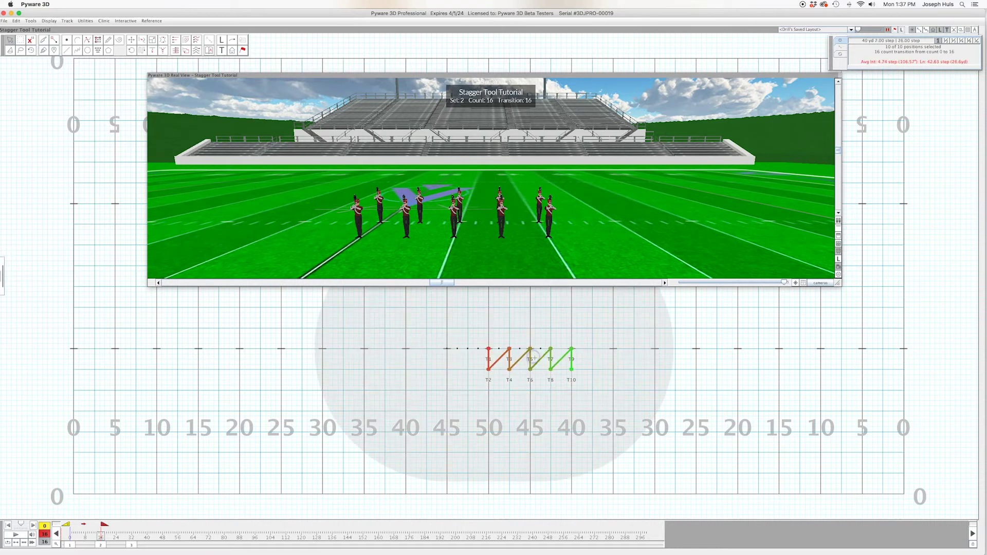
click(162, 50)
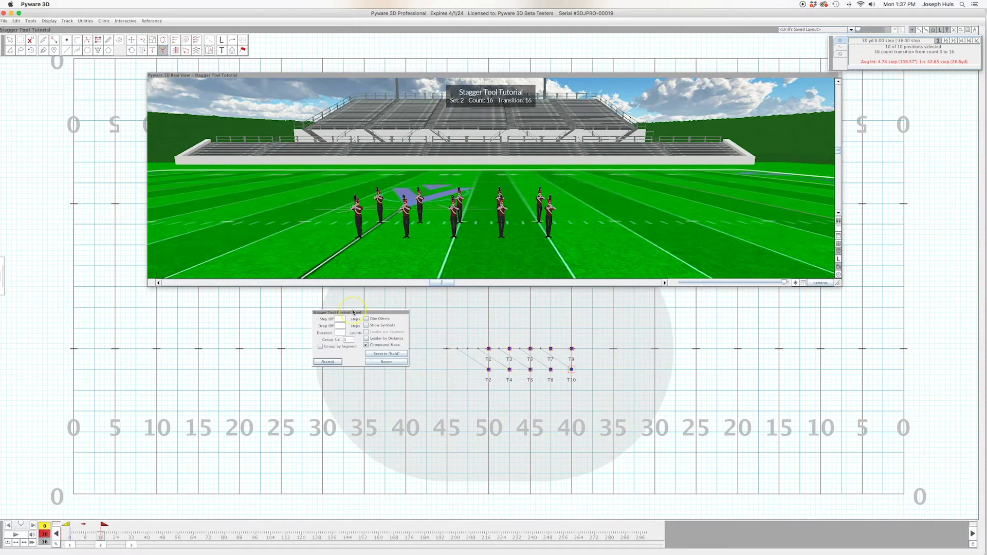
double_click(351, 338)
text(2)
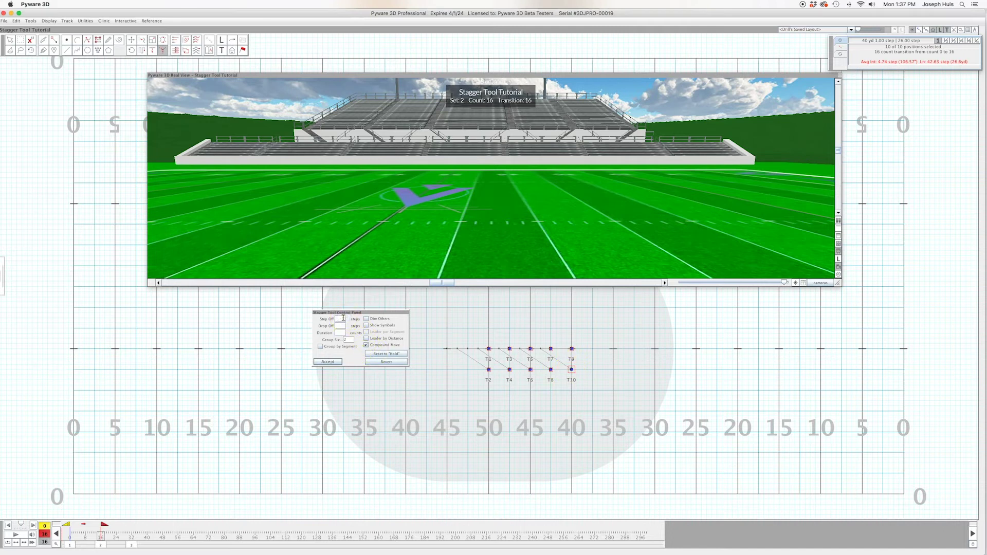
text(1)
click(354, 342)
double_click(339, 319)
click(340, 320)
click(342, 326)
text(1)
click(338, 333)
text(8)
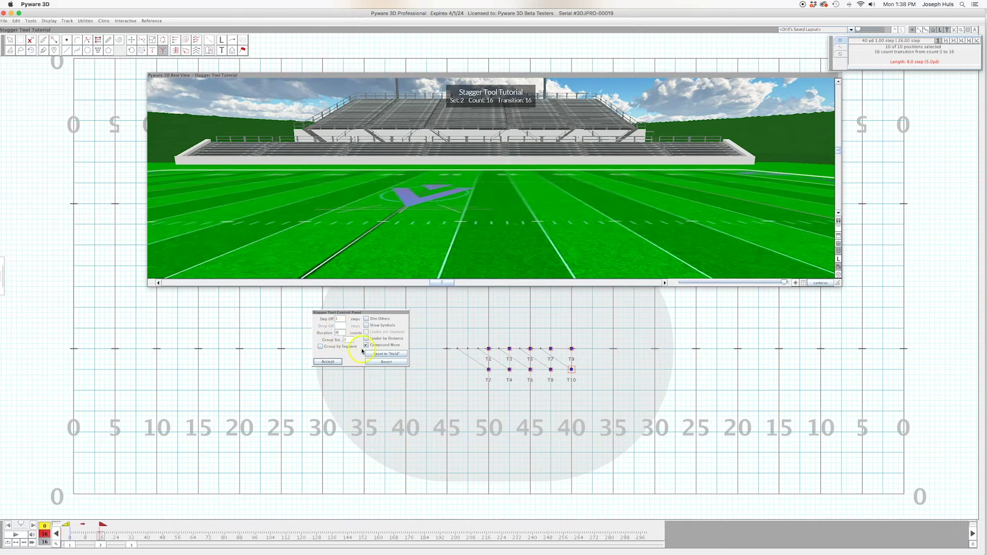
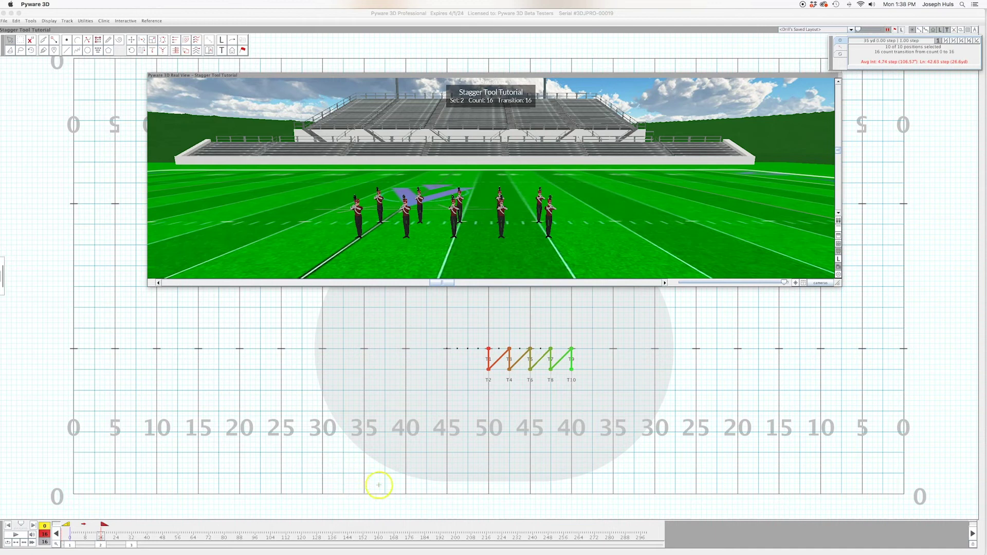
Check the staggered move by moving the count marker back to count 11 and returning it to count 16.
click(102, 525)
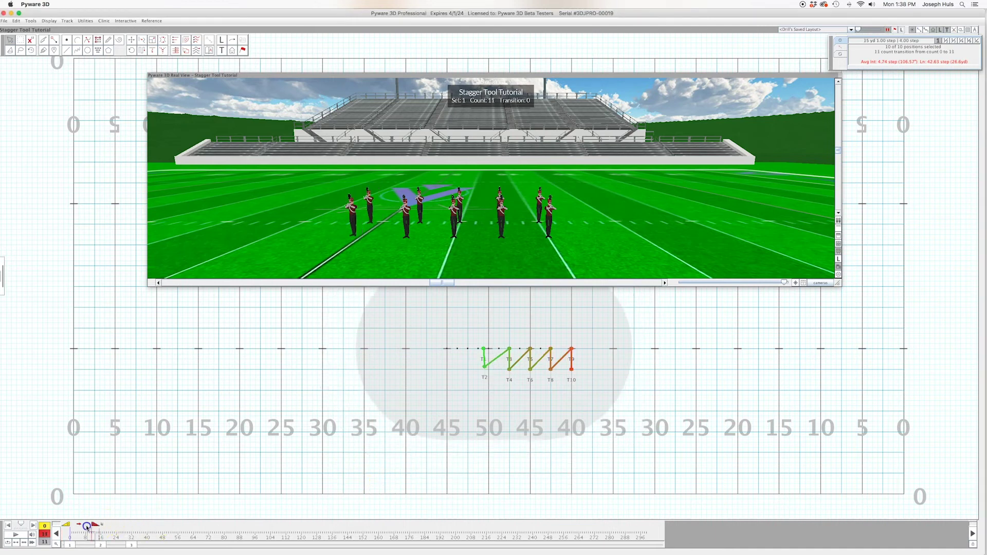
click(102, 530)
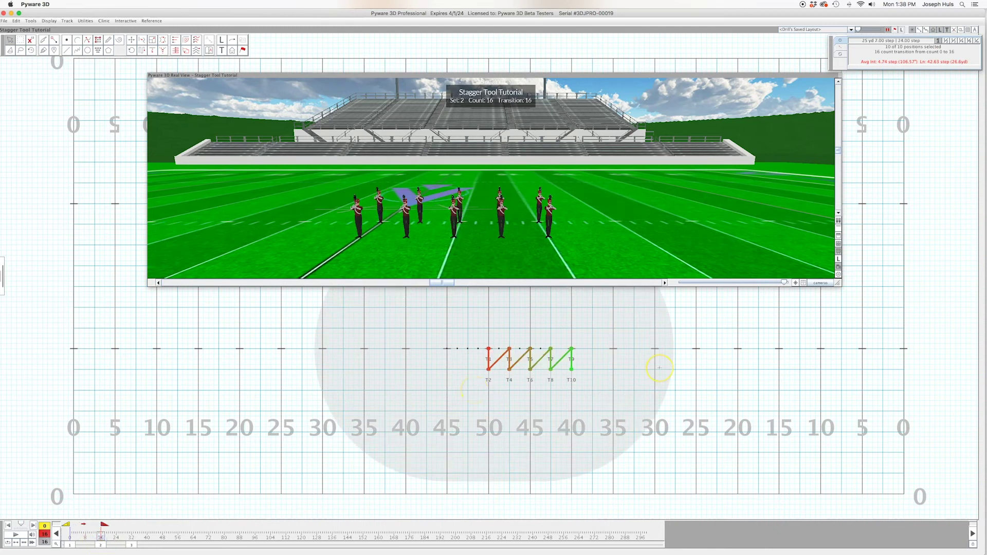
Deselect the performers and draw four straight vertical divider lines between the five pairs with the Arrow marking tool.
click(638, 366)
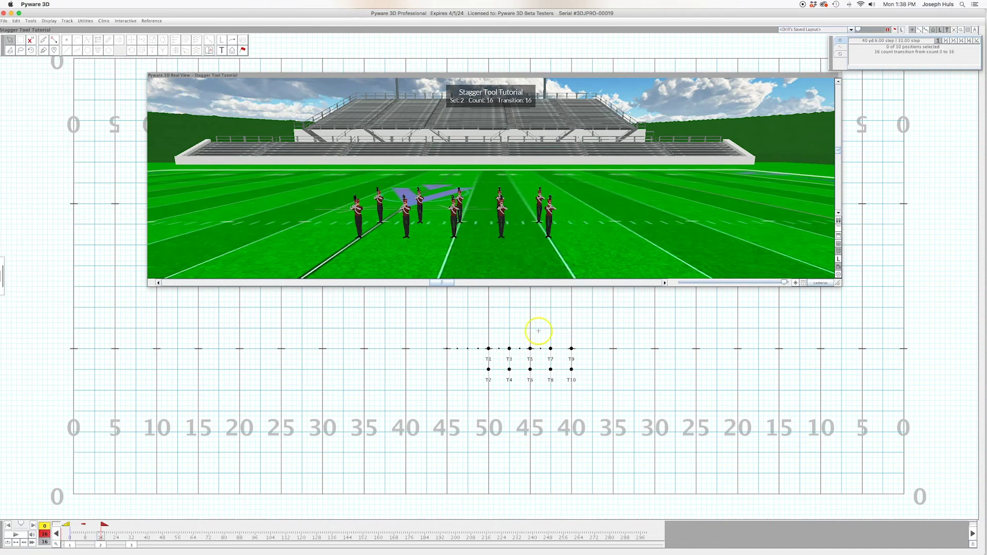
click(233, 45)
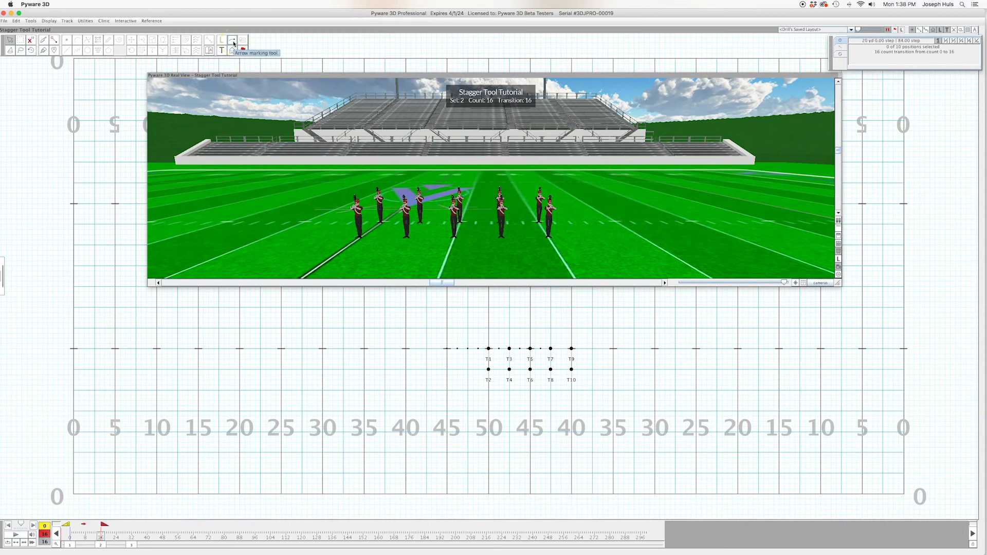
click(382, 319)
drag(560, 338, 561, 380)
drag(541, 337, 540, 380)
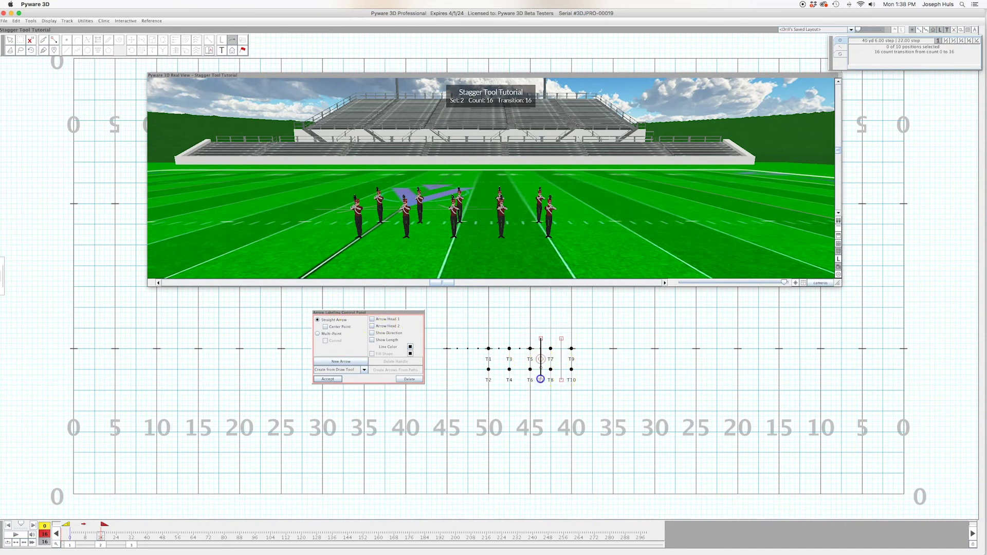
mouse_move(520, 338)
mouse_down()
mouse_move(519, 379)
mouse_move(499, 343)
mouse_move(499, 379)
mouse_up()
click(322, 380)
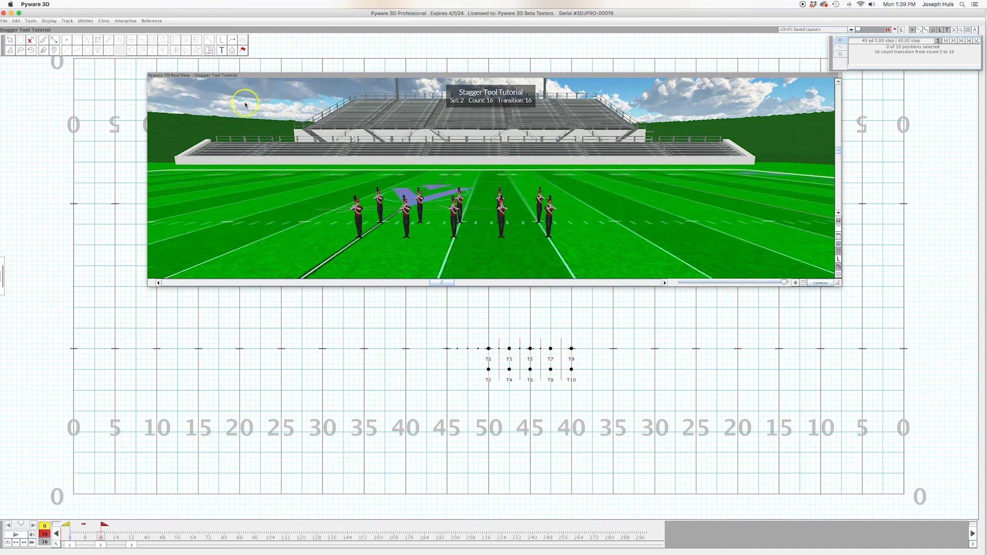
Add framed text labels G1 to G5 in front of the five pairs, numbered from the 40 yard line to the 50.
click(222, 53)
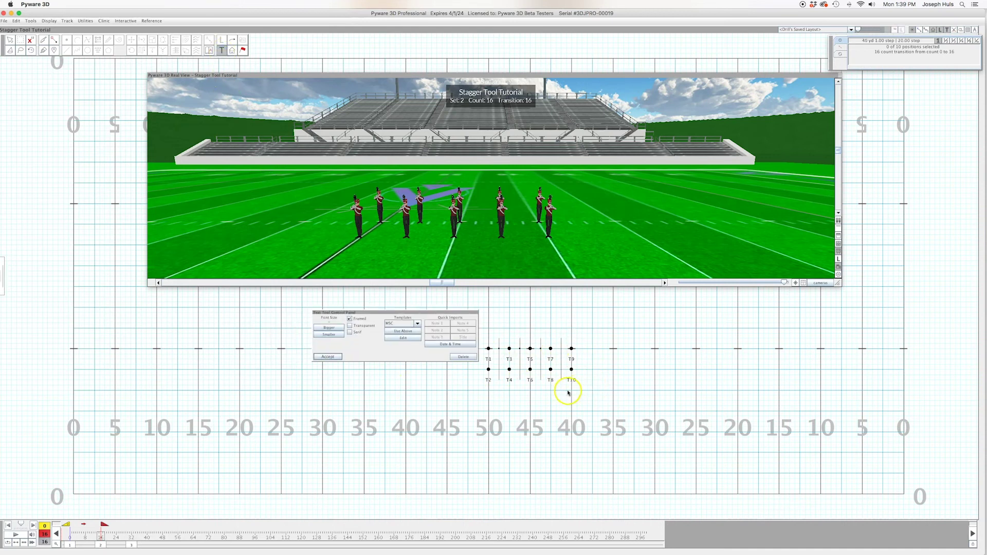
drag(571, 405, 577, 412)
drag(591, 407, 513, 400)
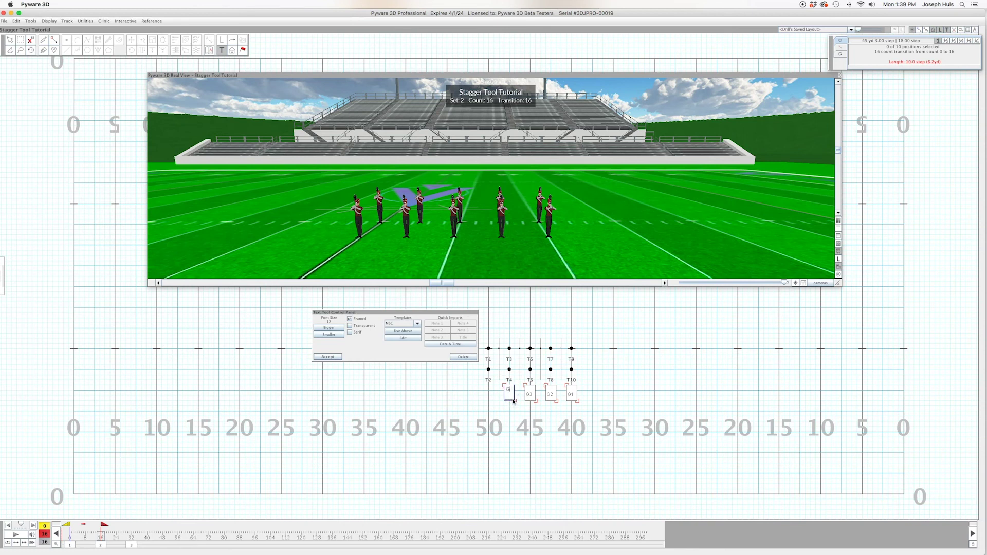
drag(514, 402, 513, 401)
drag(483, 385, 496, 403)
click(328, 356)
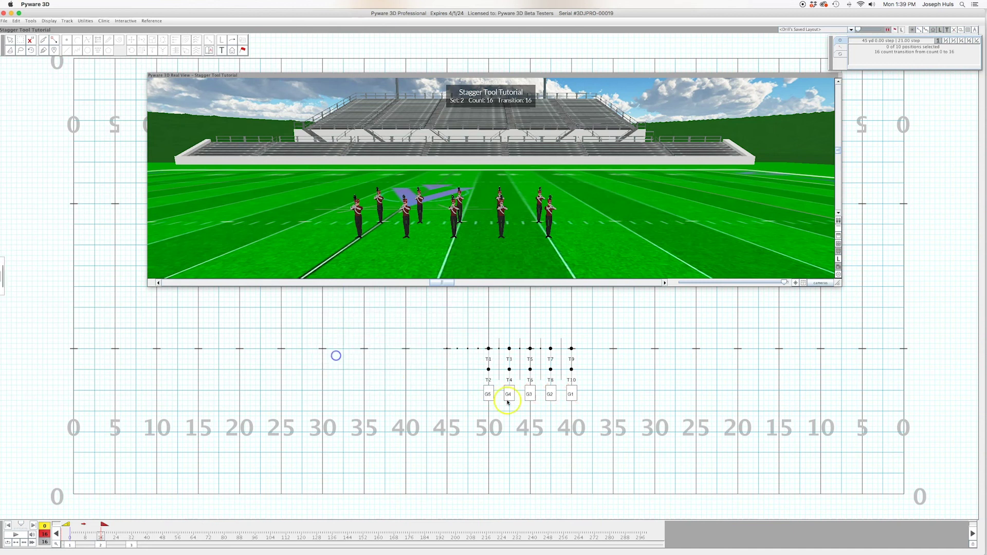